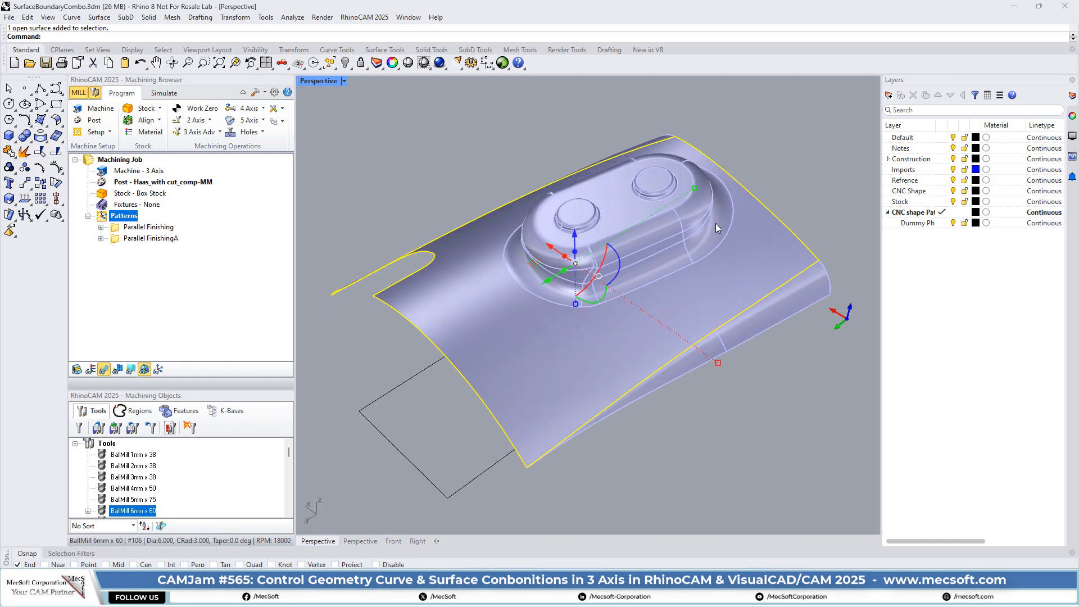
# Step: Inspect the separate fillet surfaces around the base of the raised boss by selecting them individually, and clear the selection
pyautogui.click(727, 237)
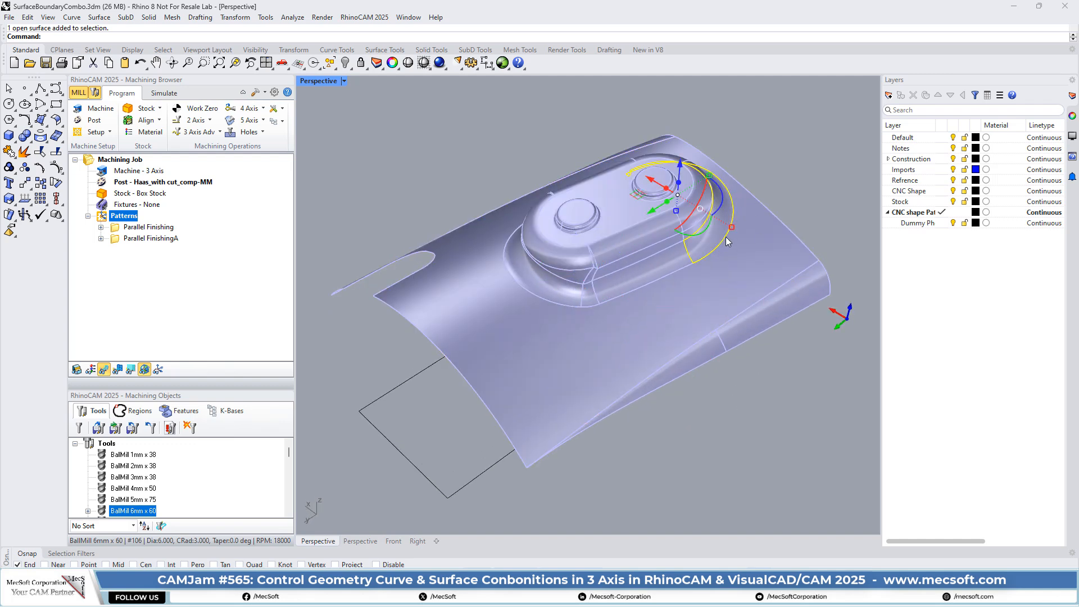
pyautogui.click(666, 275)
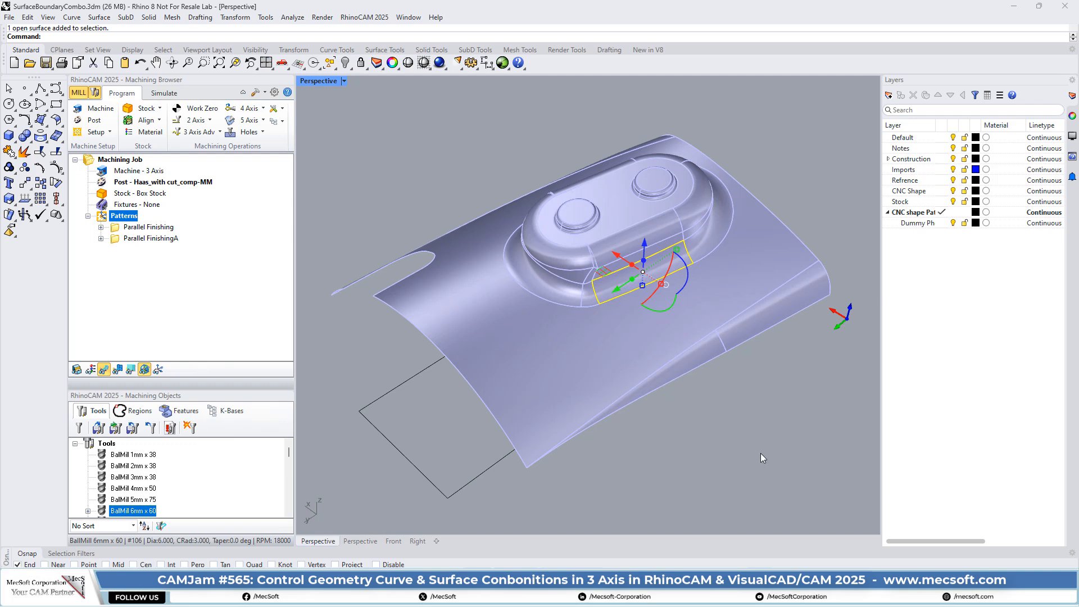
pyautogui.moveTo(597, 301); pyautogui.dragTo(747, 475, button='right')
pyautogui.click(812, 116)
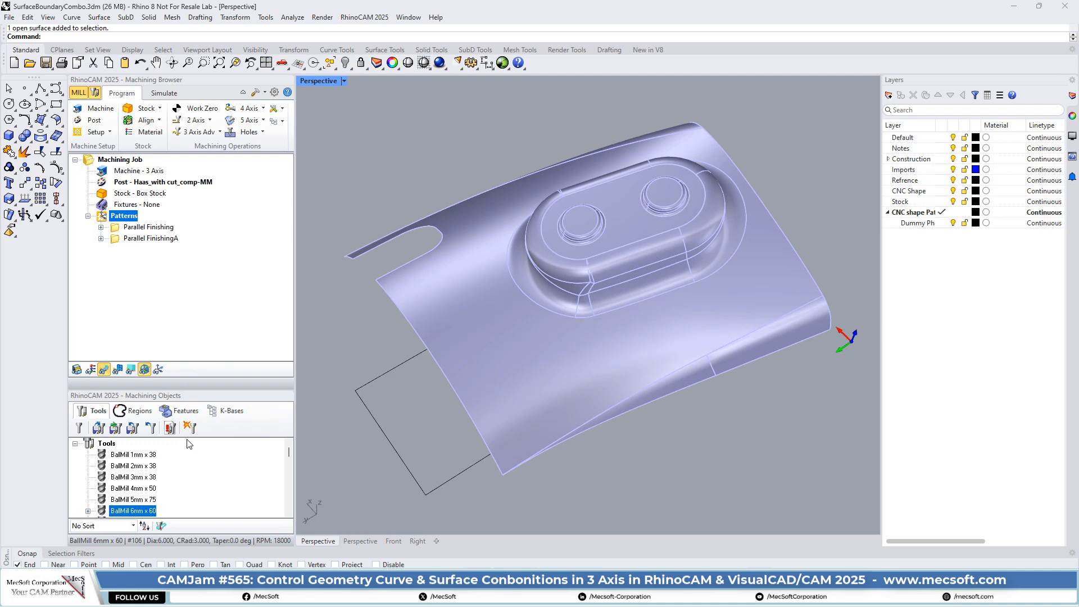
# Step: Open the Parallel Finishing operation for editing and check which surface is assigned as its part surface
pyautogui.click(148, 228)
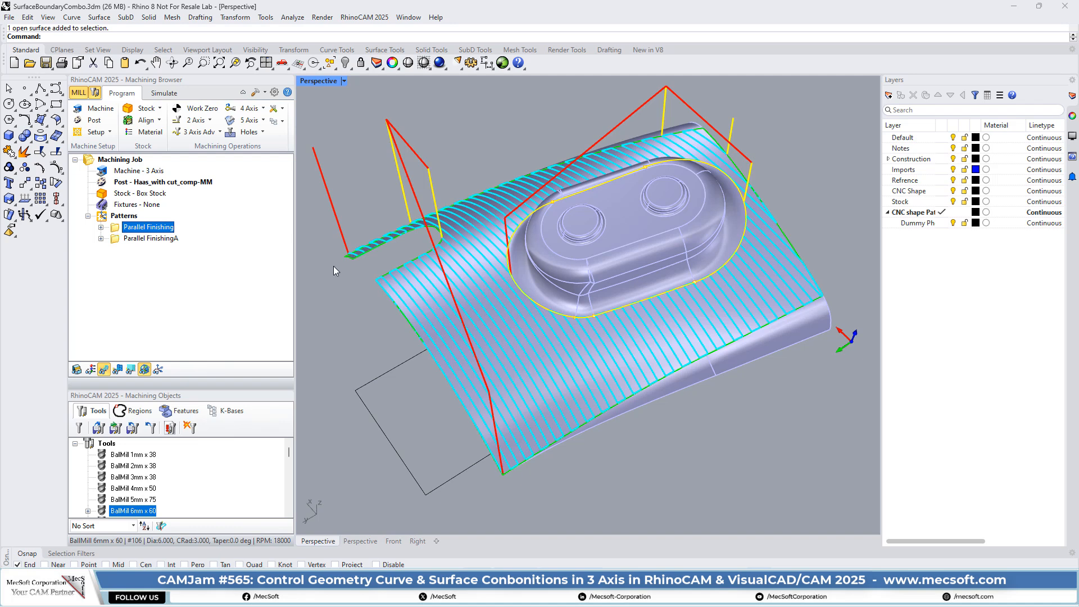
pyautogui.doubleClick(115, 231)
pyautogui.moveTo(212, 100)
pyautogui.mouseDown()
pyautogui.moveTo(219, 142)
pyautogui.moveTo(228, 105)
pyautogui.mouseUp()
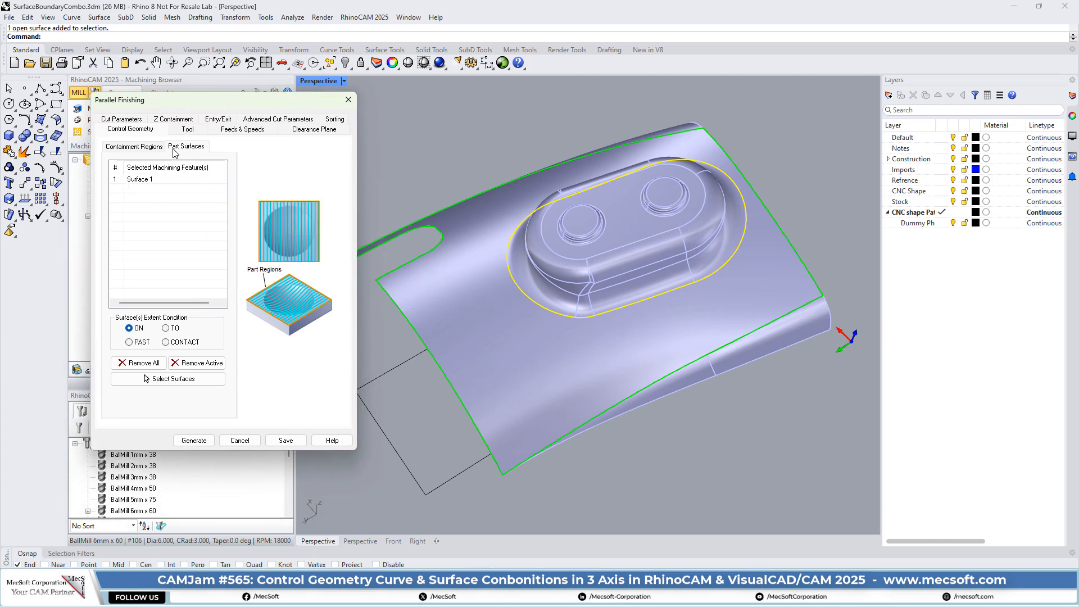
pyautogui.click(144, 179)
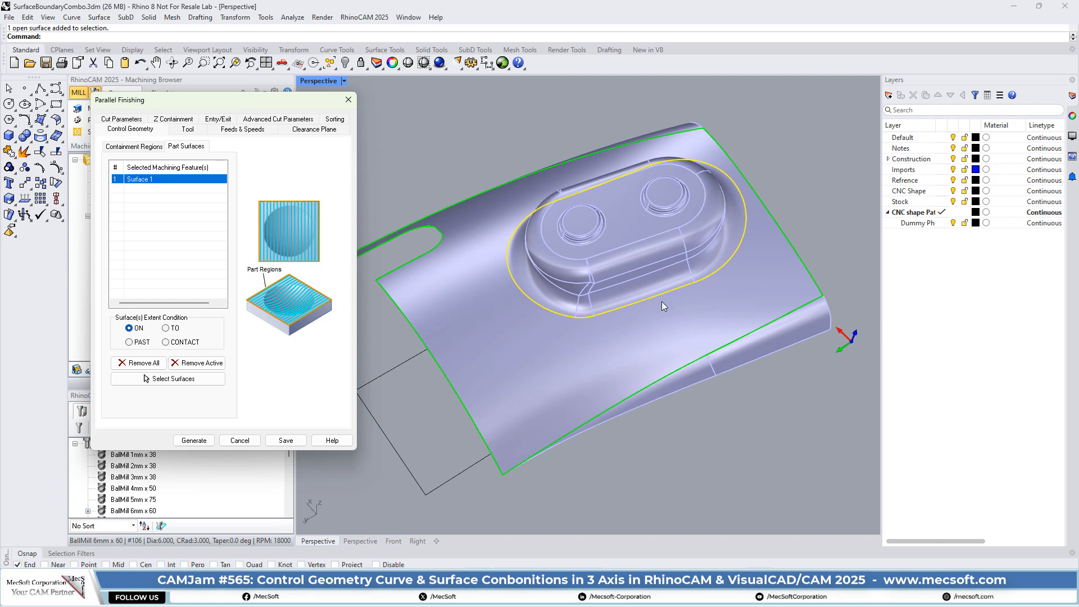
# Step: Review the drive regions in the Parallel Finishing operation's containment list, and close it without saving
pyautogui.click(129, 147)
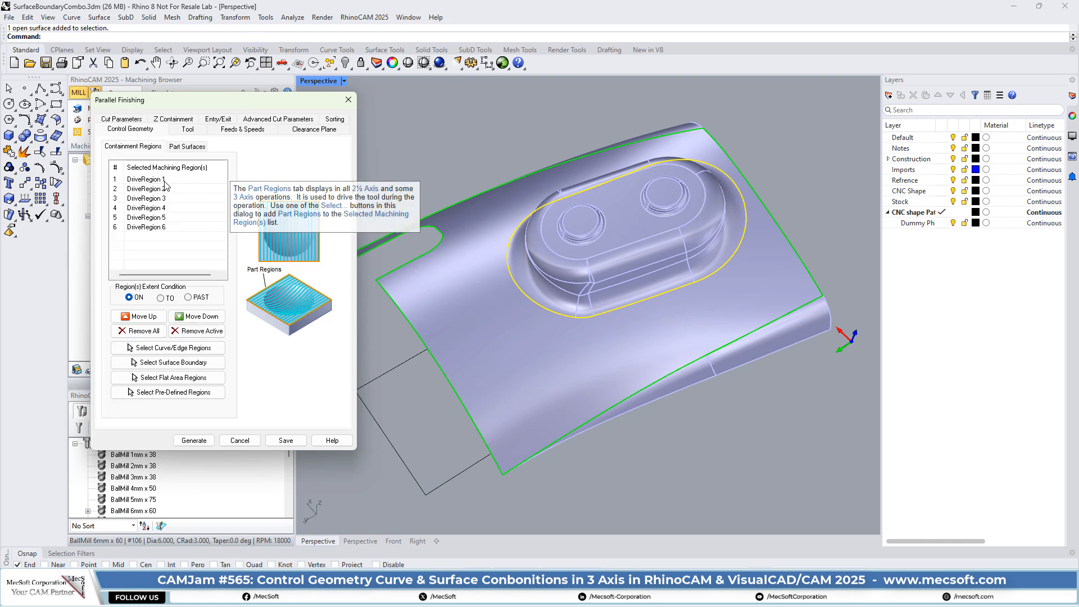
pyautogui.click(146, 188)
pyautogui.click(146, 199)
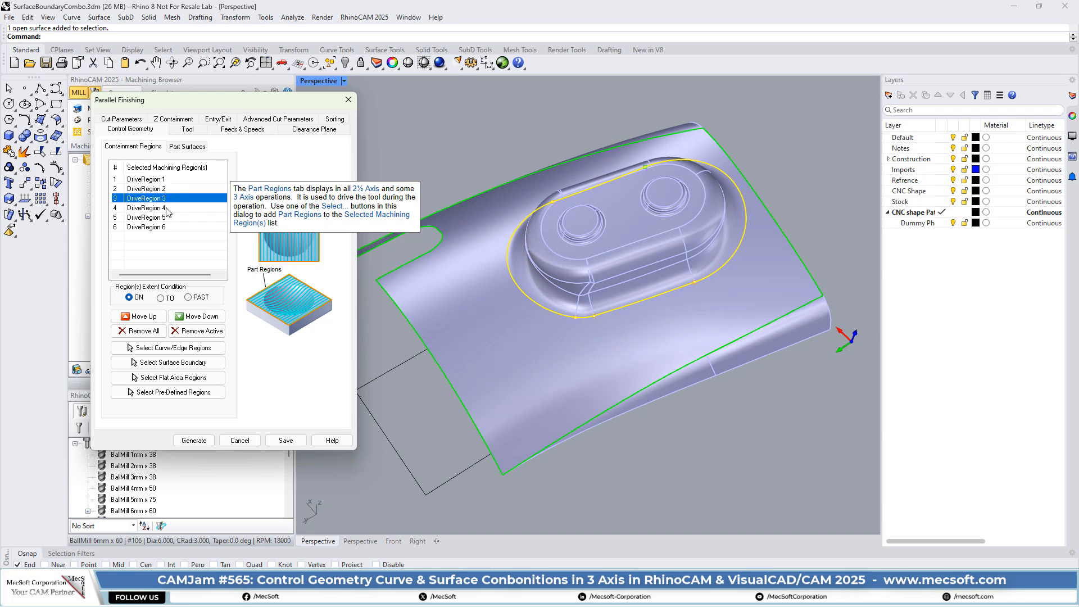
pyautogui.click(146, 208)
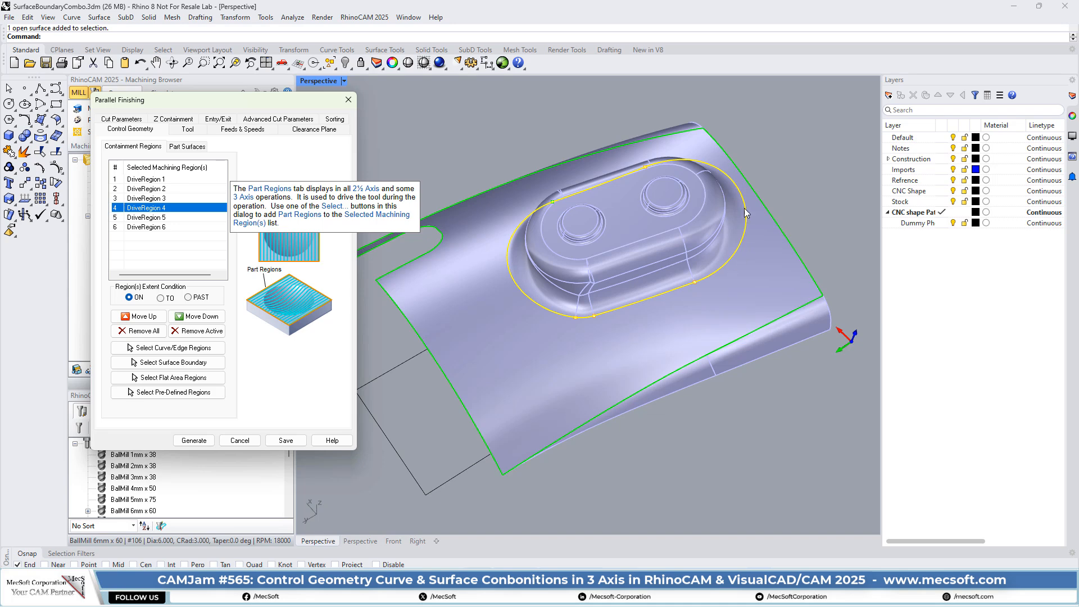
pyautogui.click(240, 441)
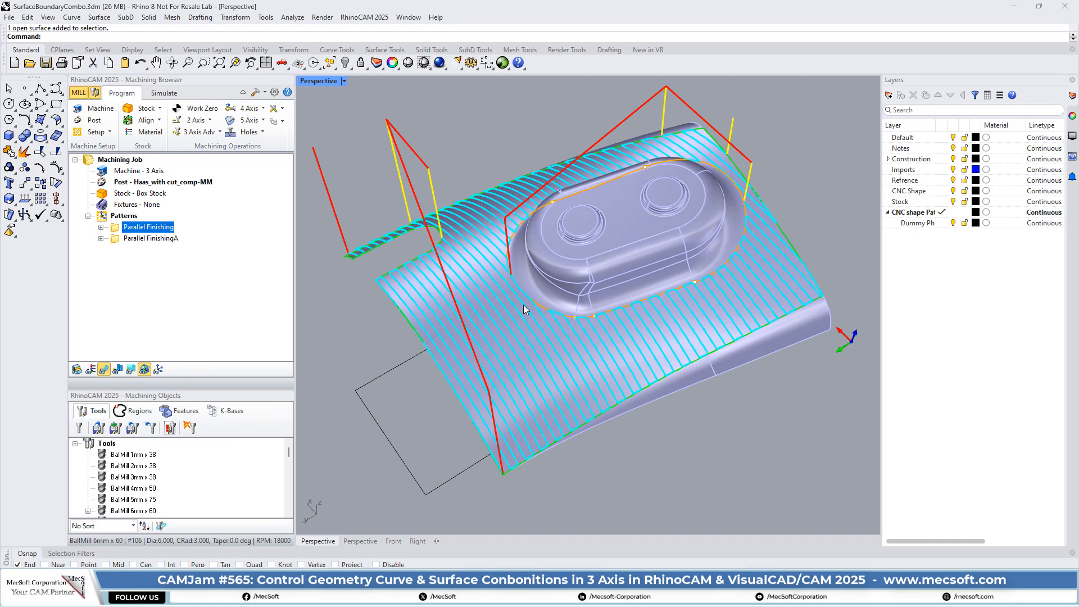
# Step: Examine the Parallel Finishing toolpath around the raised boss in perspective and from the Top view
pyautogui.scroll(3, 632, 251)
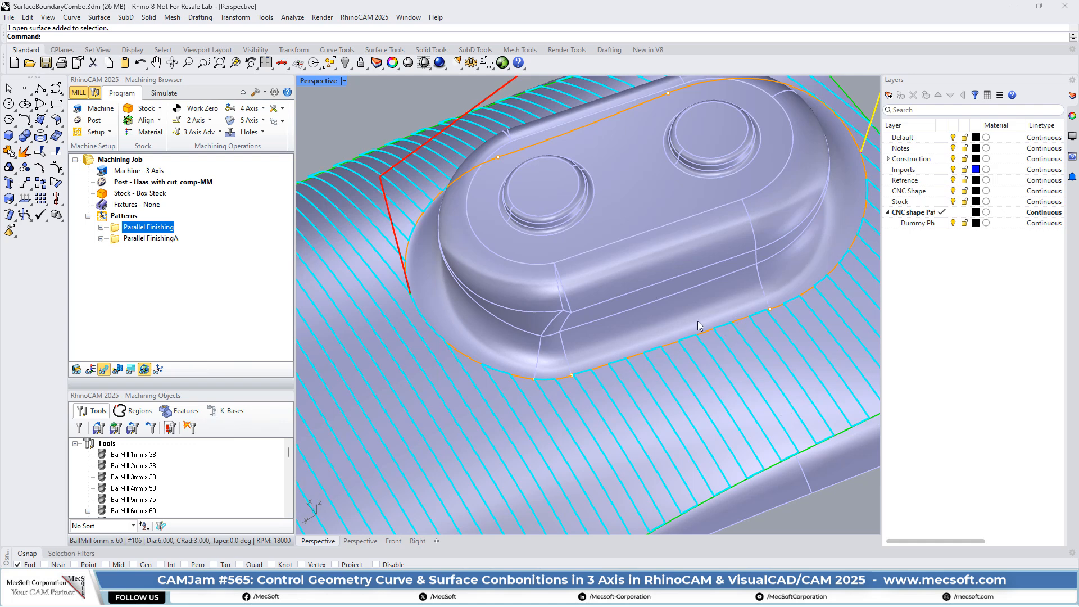
pyautogui.scroll(-3, 623, 220)
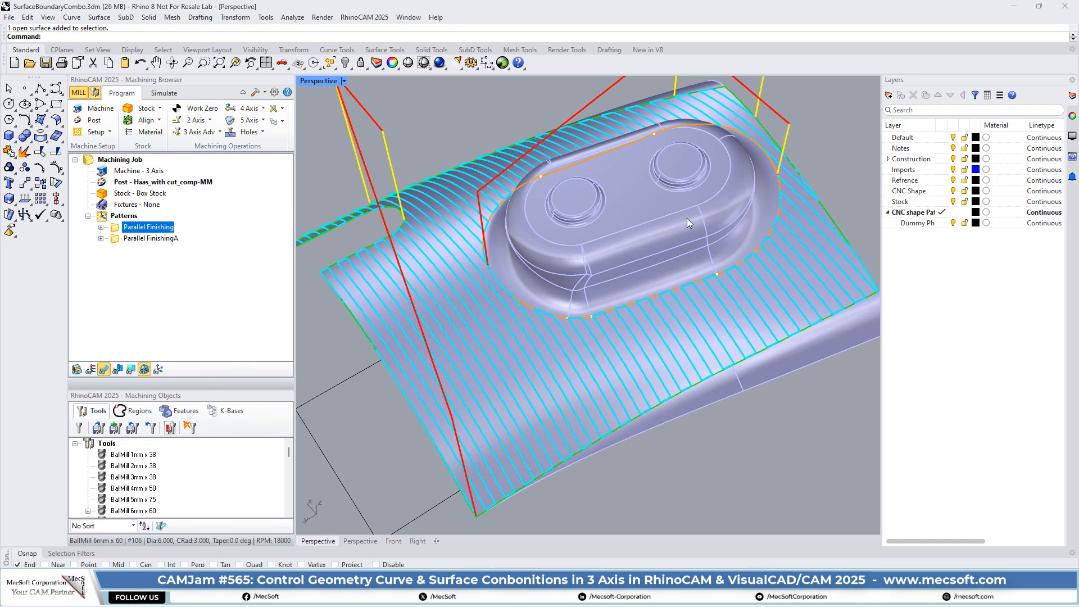
pyautogui.scroll(-4, 687, 218)
pyautogui.scroll(4, 639, 193)
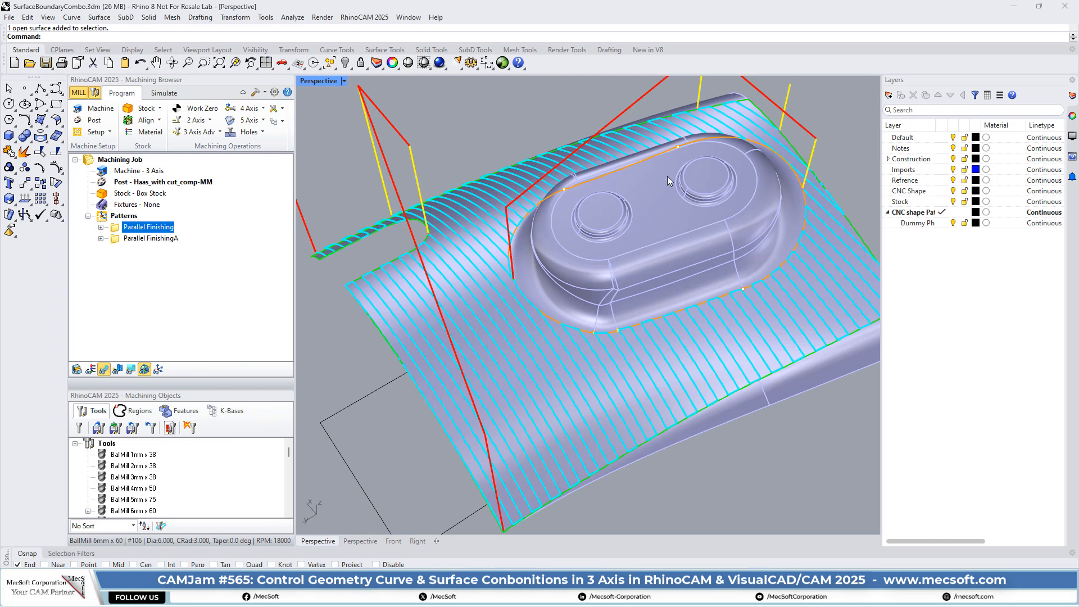
pyautogui.scroll(-4, 541, 307)
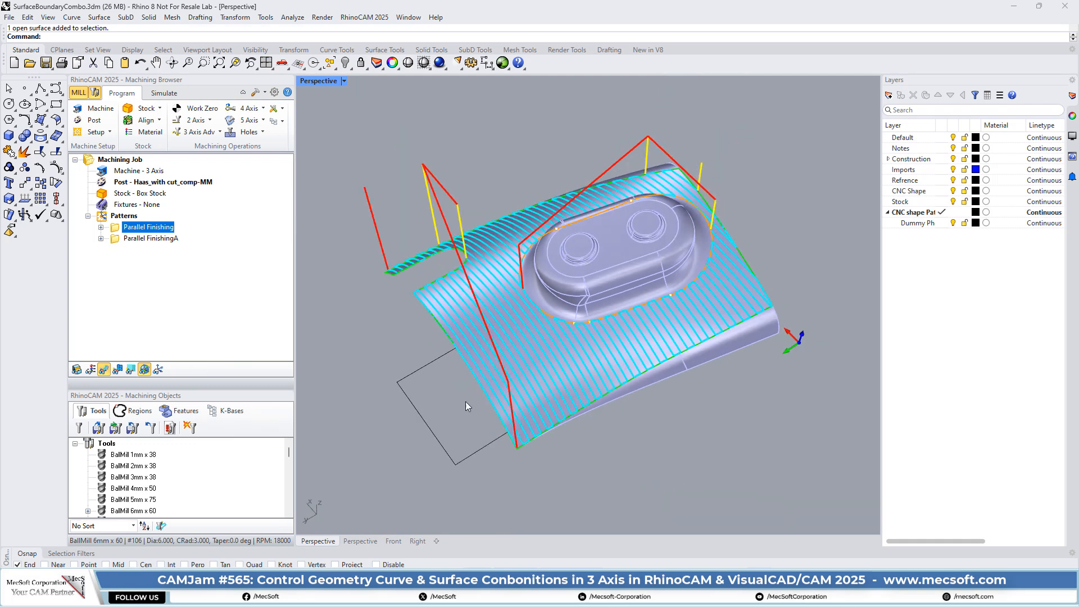
pyautogui.moveTo(465, 402); pyautogui.dragTo(556, 376, button='right')
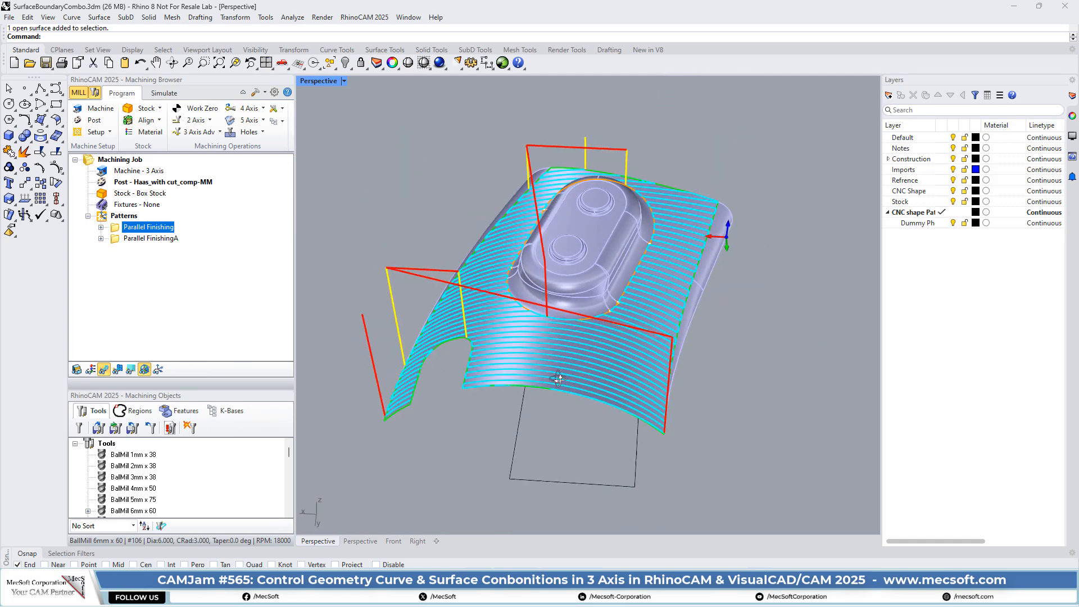
pyautogui.click(288, 72)
pyautogui.click(315, 95)
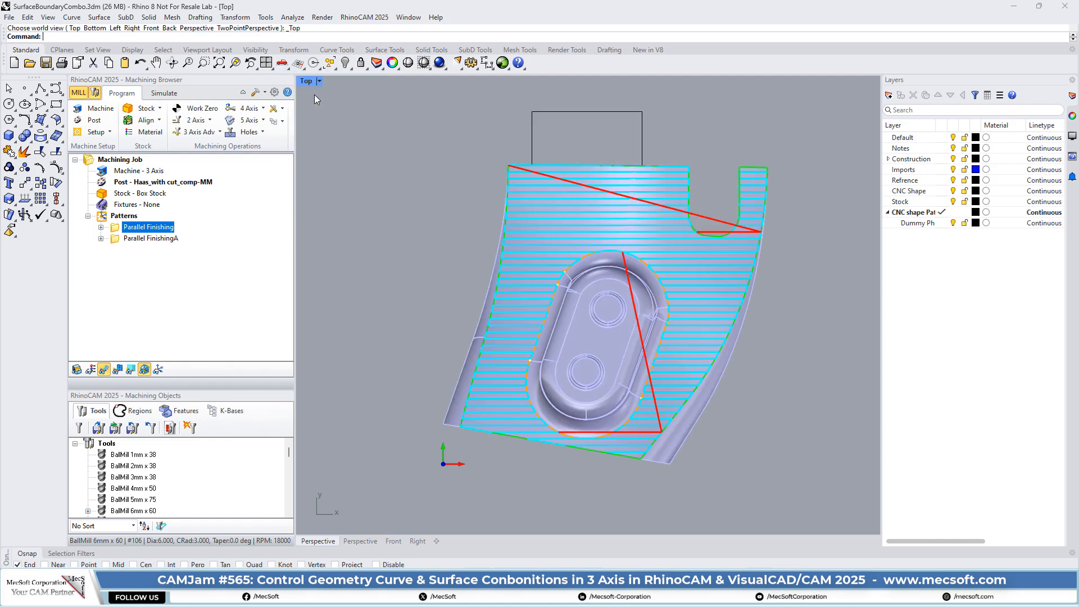
pyautogui.scroll(-3, 504, 286)
pyautogui.scroll(3, 553, 235)
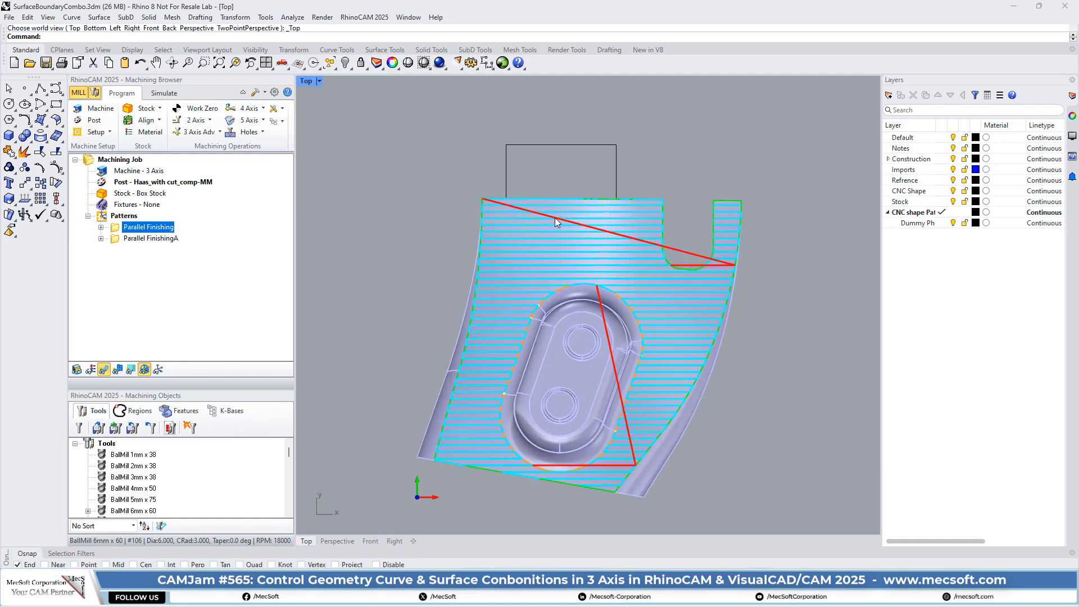
# Step: Inspect the full rectangular containment curve in Wireframe display, and return the viewport to Shaded display
pyautogui.click(427, 65)
pyautogui.click(426, 84)
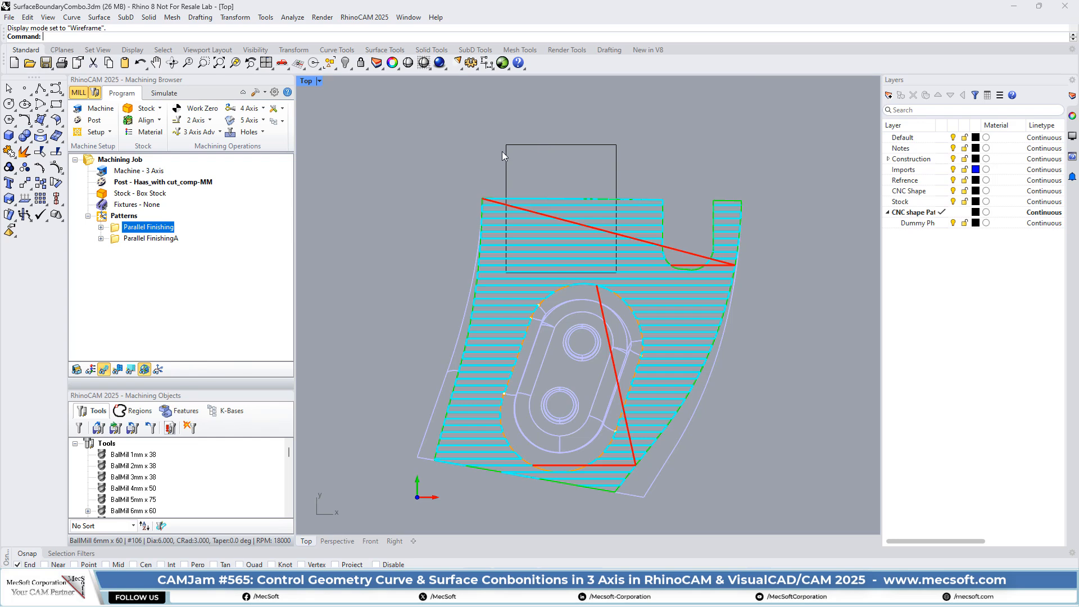
pyautogui.click(537, 145)
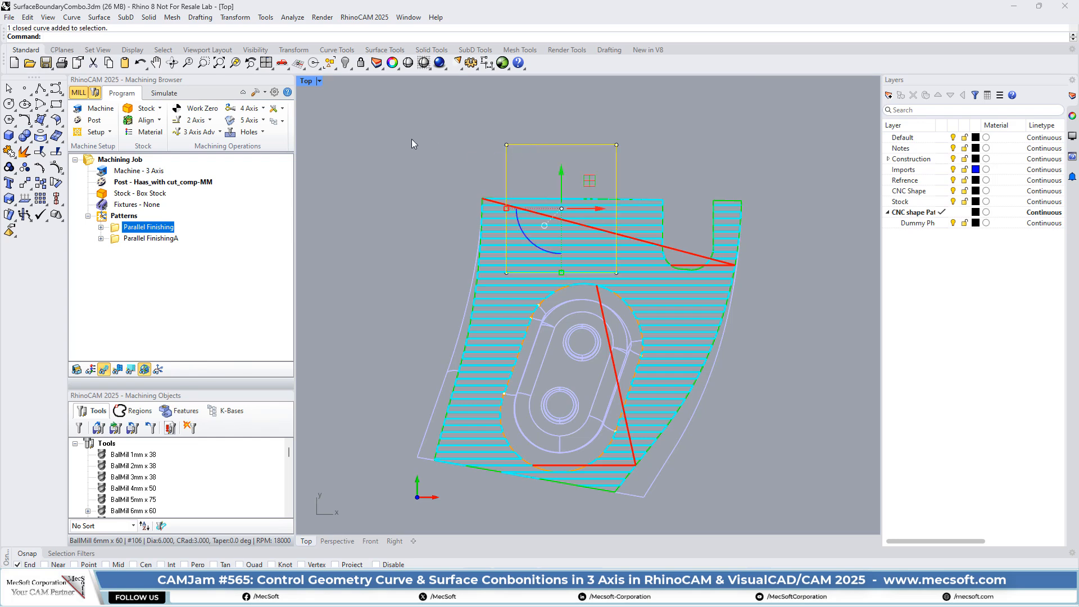
pyautogui.press('Escape')
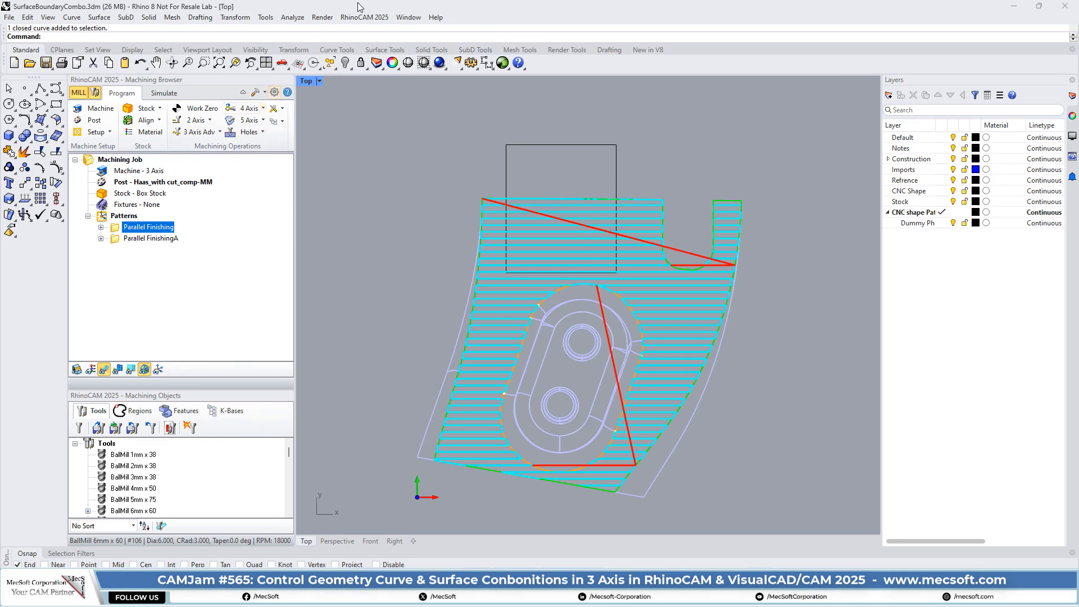
pyautogui.click(432, 68)
pyautogui.click(441, 83)
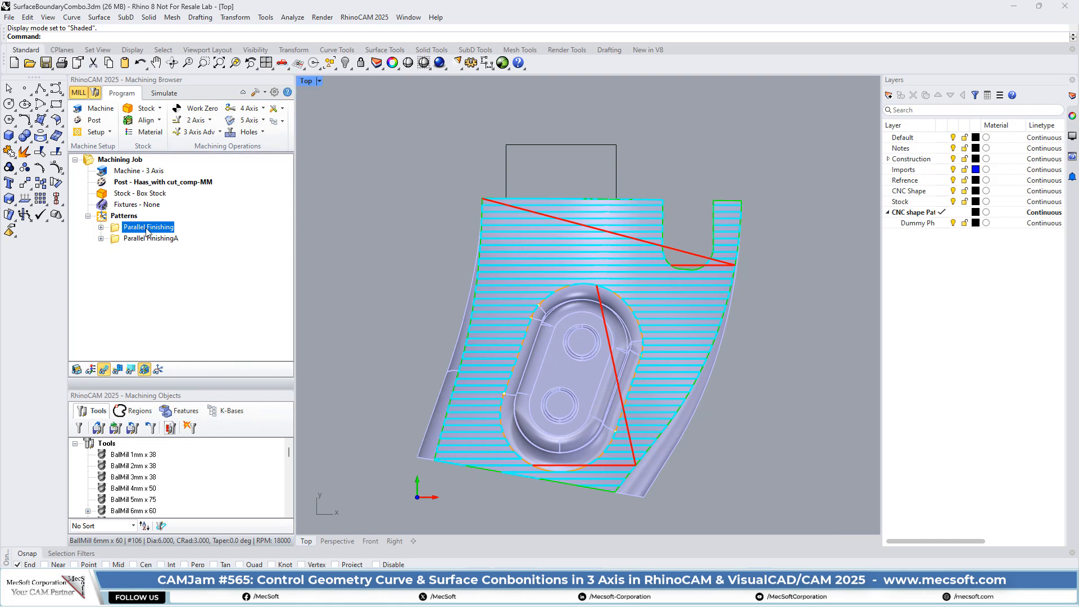
# Step: Show the Parallel FinishingA toolpath and examine how it is cut along the rectangle and the surface edges
pyautogui.click(120, 240)
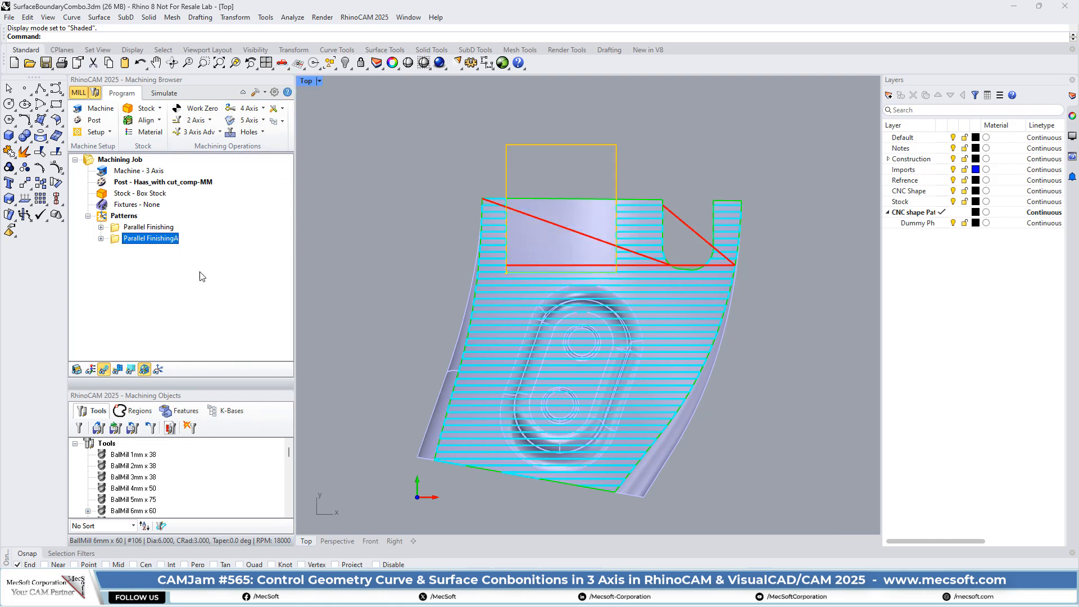
pyautogui.scroll(6, 562, 231)
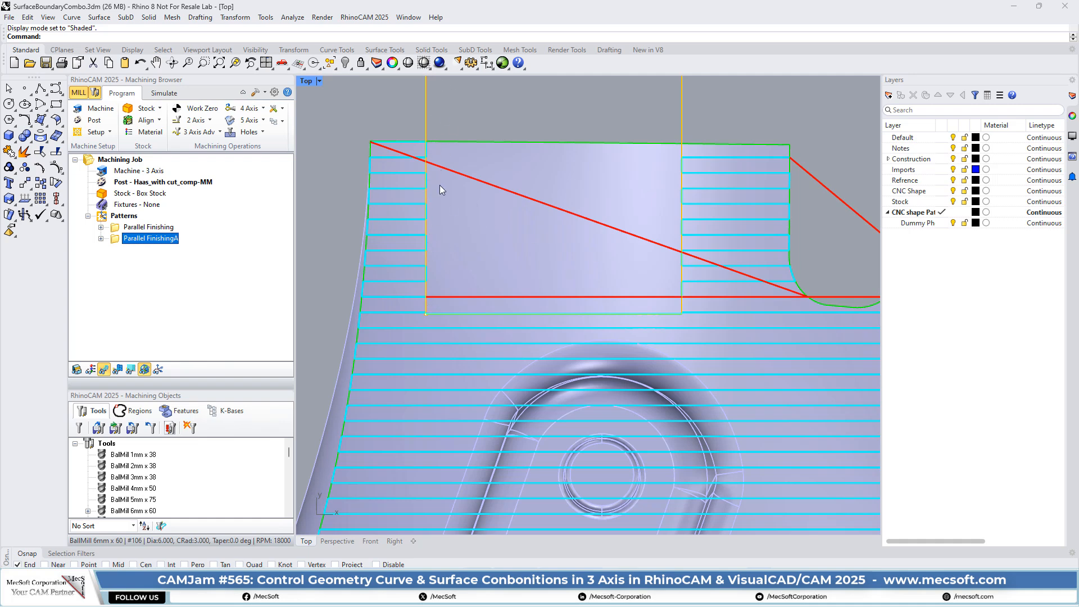
pyautogui.scroll(-5, 423, 112)
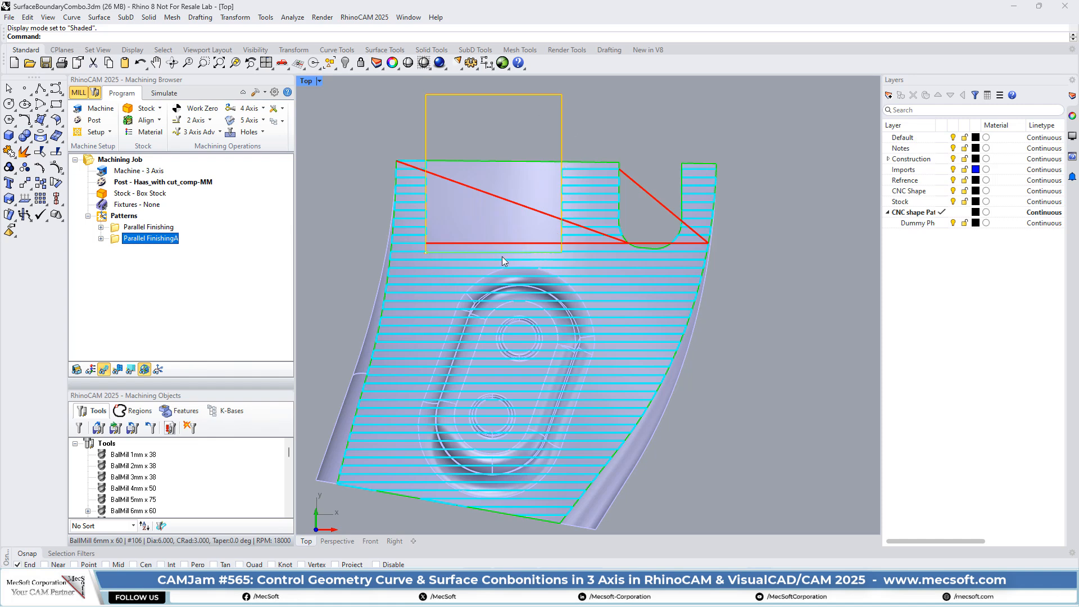
pyautogui.scroll(6, 469, 225)
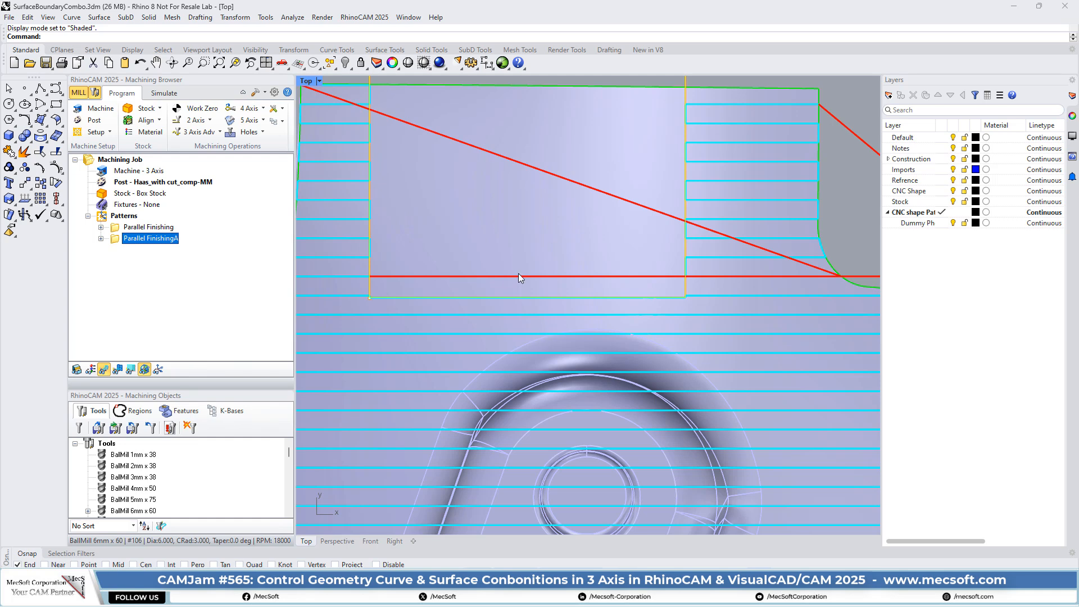
pyautogui.scroll(-2, 518, 273)
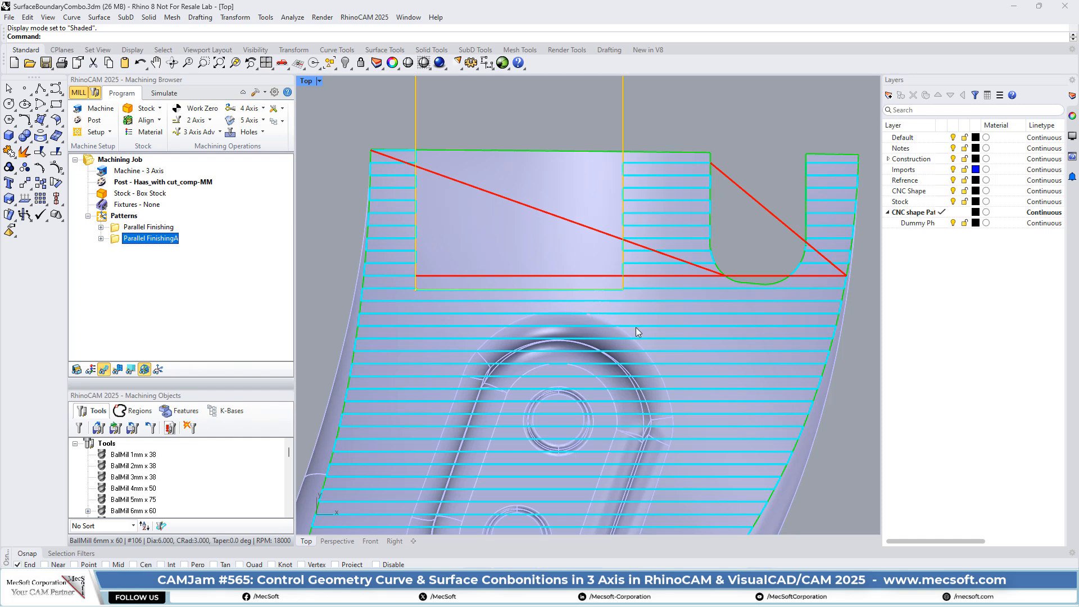
pyautogui.scroll(-3, 595, 185)
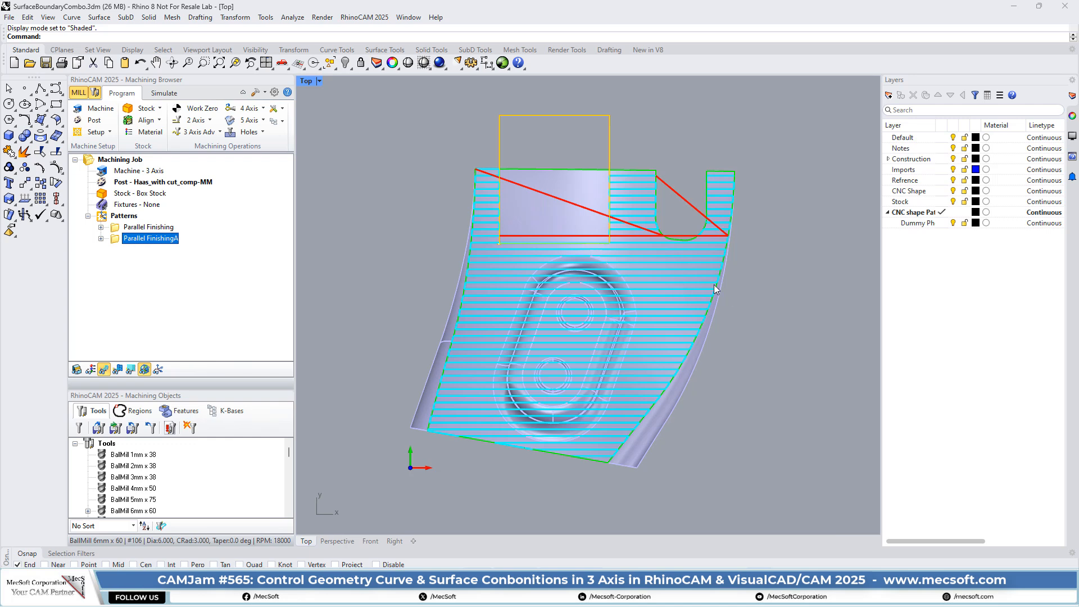
# Step: Open the Parallel FinishingA operation for editing and review its containment regions and part surfaces
pyautogui.doubleClick(150, 241)
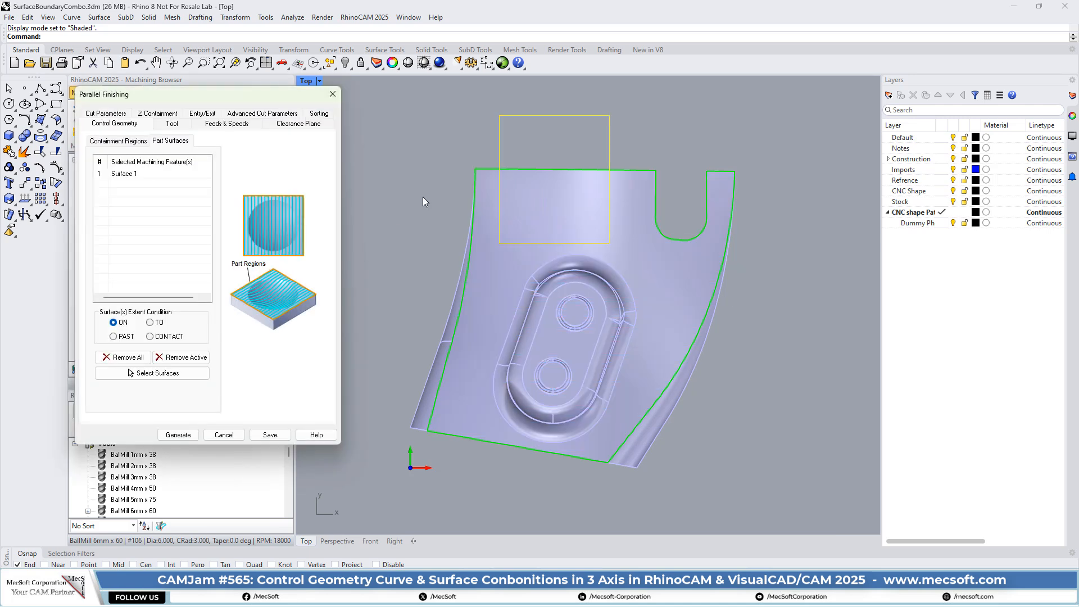
pyautogui.click(117, 142)
pyautogui.click(170, 141)
pyautogui.click(117, 142)
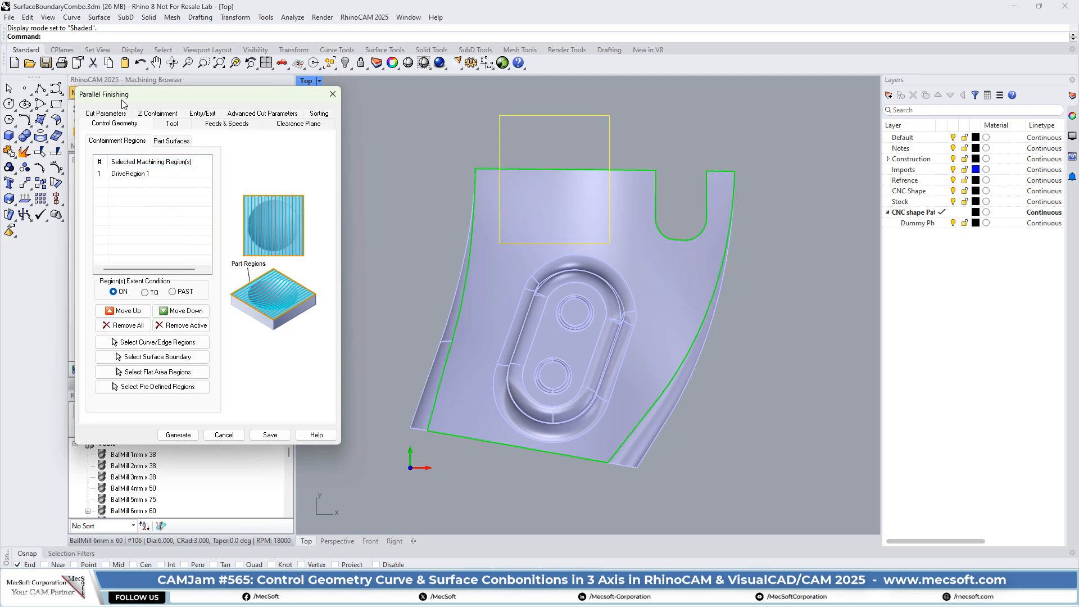